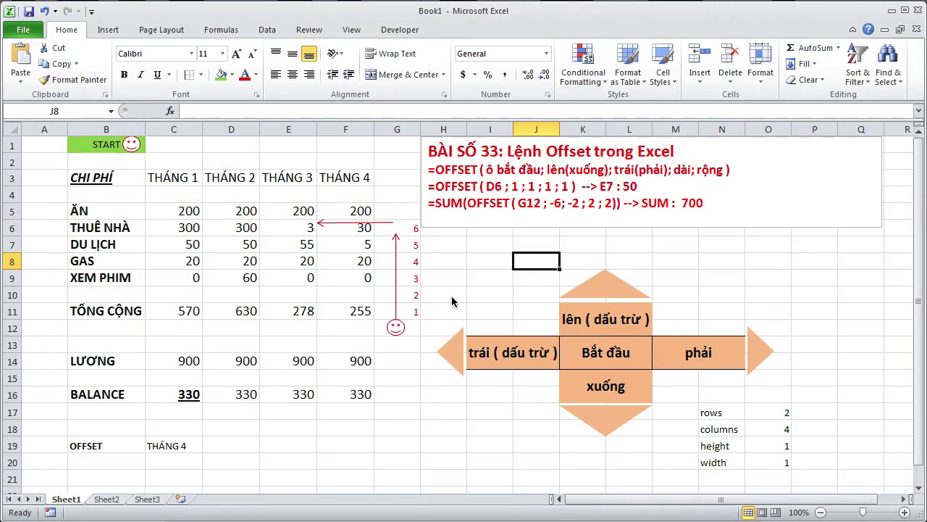
Step: Enter =OFFSET(D6;1;1;1;1) in cell I7
click(490, 291)
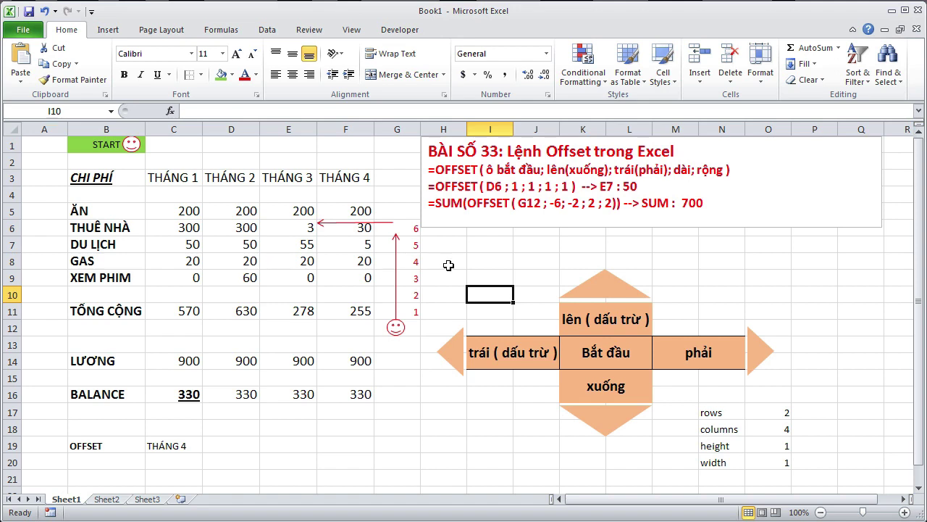
click(498, 247)
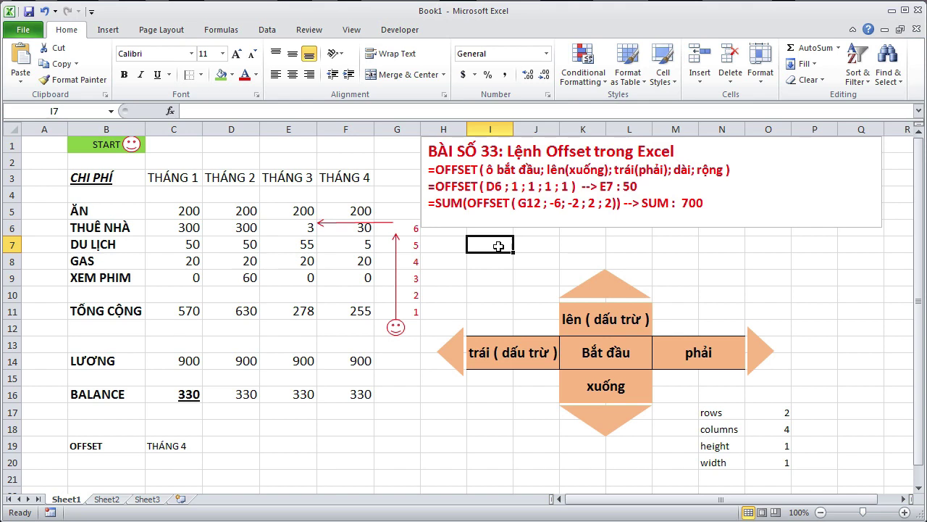
text(=()
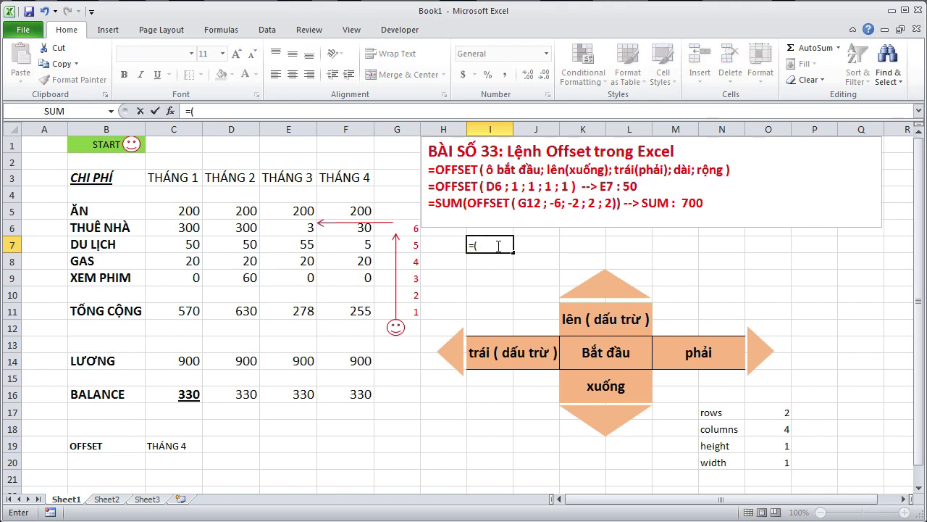
key(BackSpace)
text(off)
key(Tab)
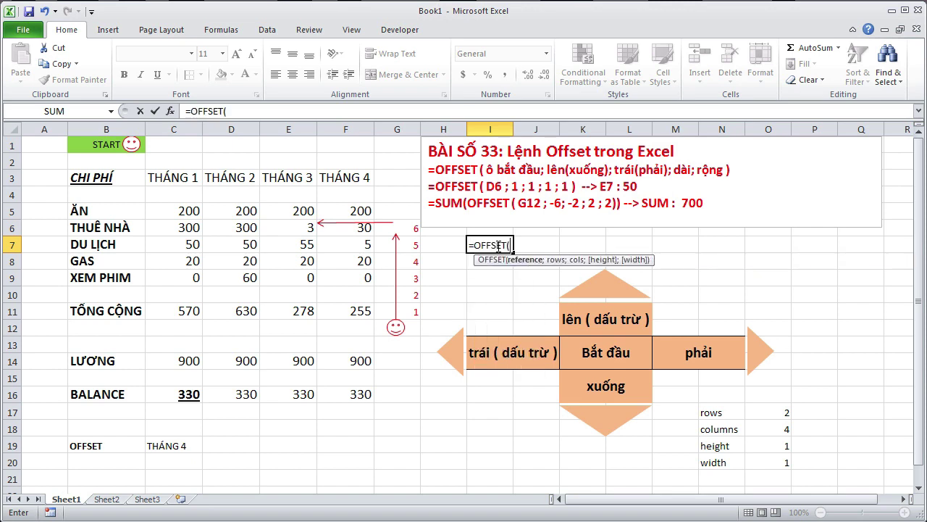
text(D)
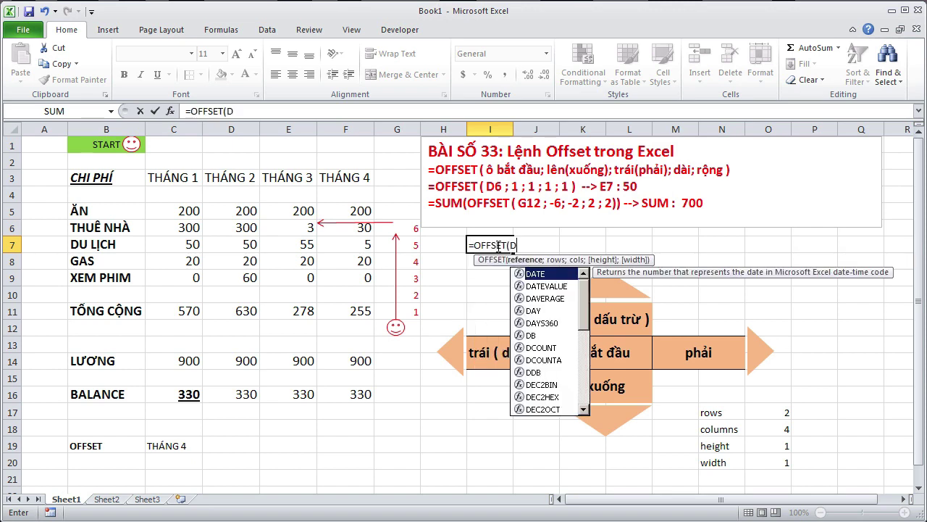
text(6)
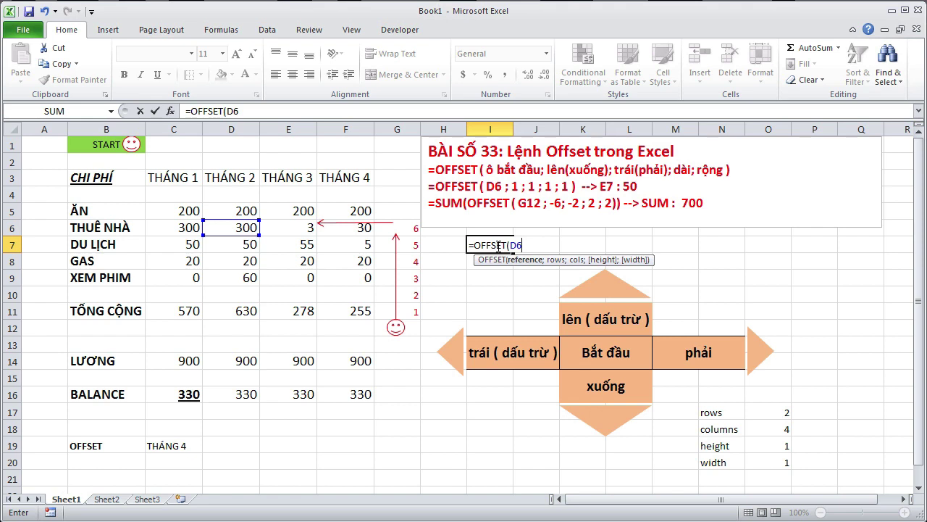
text(;)
text(1;)
text(1;)
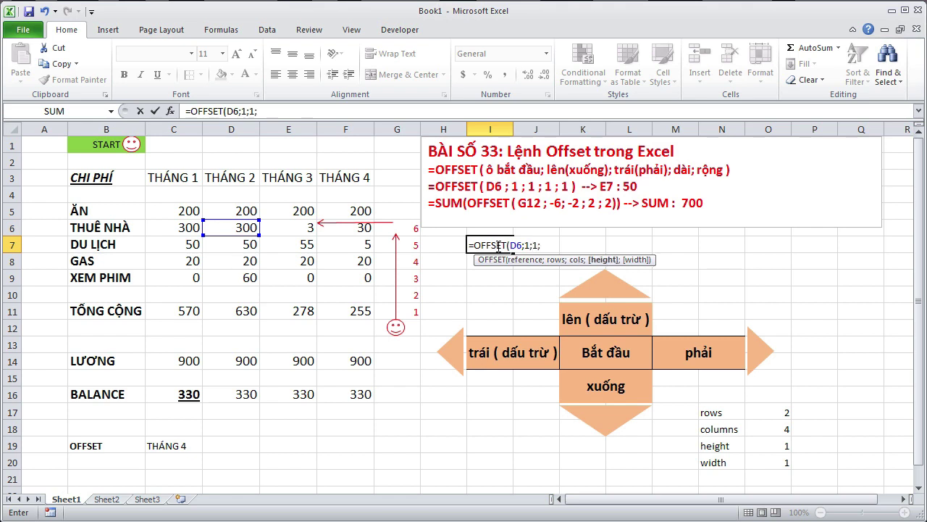
text(1;1)
text())
key(Return)
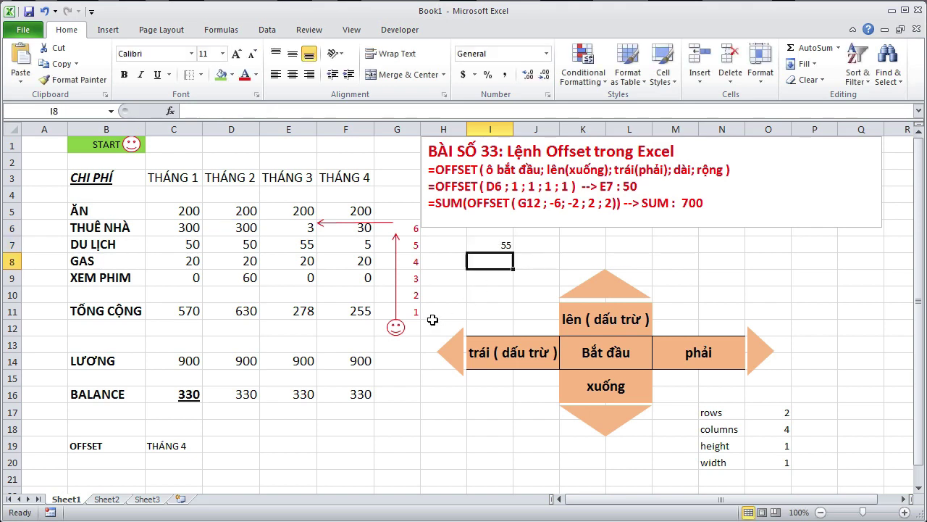
Step: Confirm that the result 55 comes from E7, one row down and one column right of D6
click(249, 231)
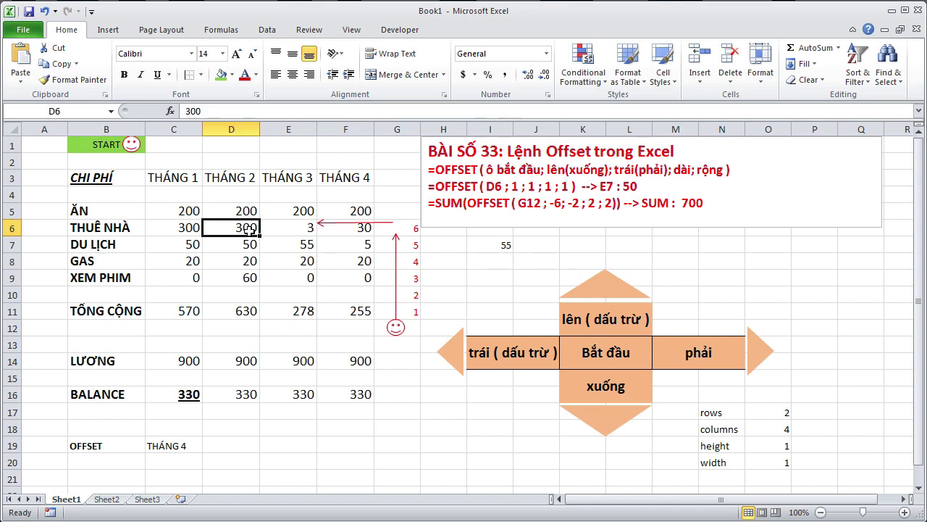
key(Down)
key(Right)
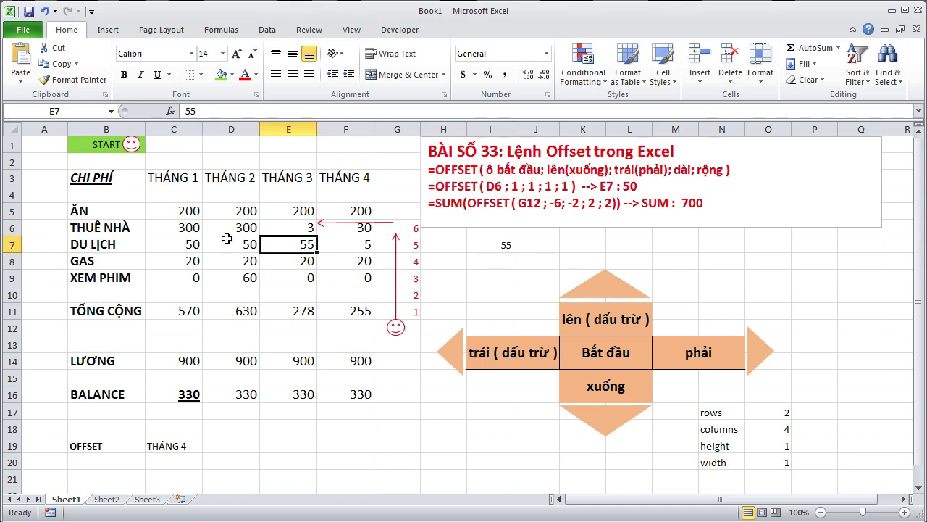
click(504, 243)
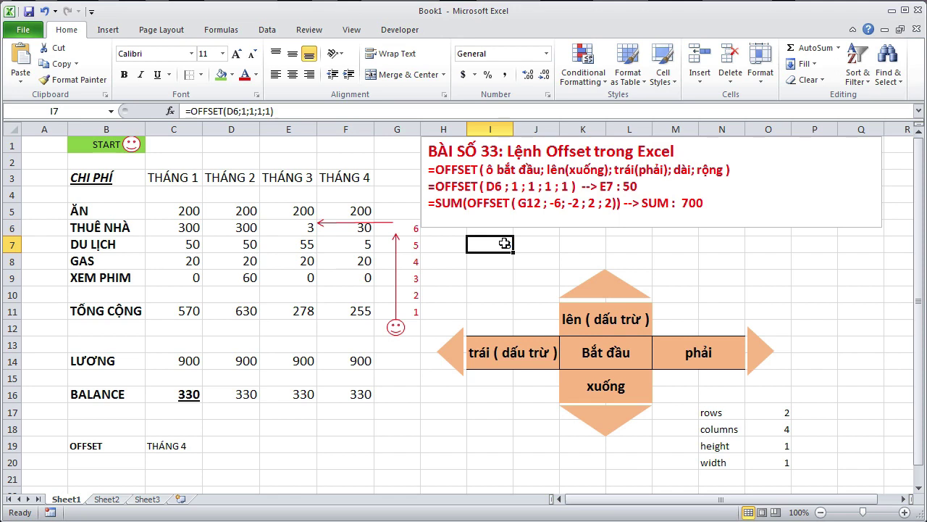
Step: Replace I7's formula with =OFFSET(G12;-6;-2;2;2), which shows #VALUE!
text(=off)
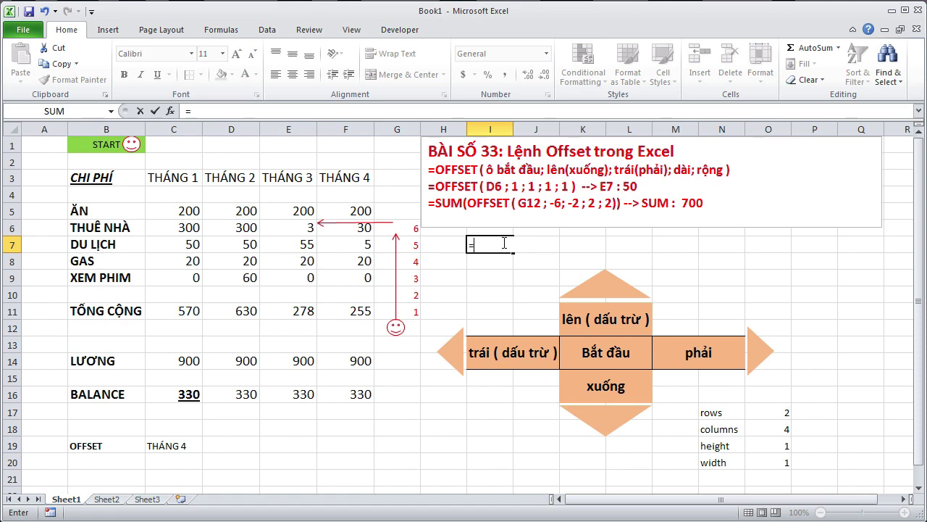
key(Tab)
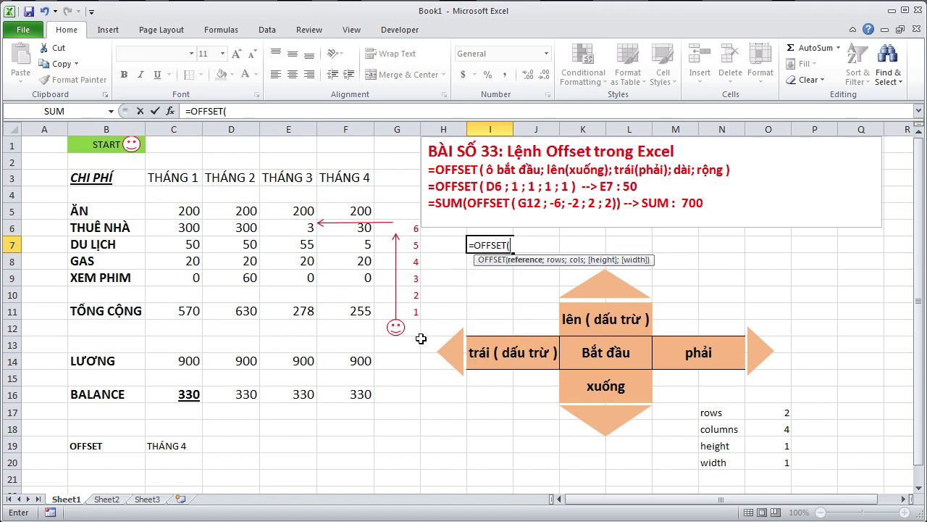
click(417, 329)
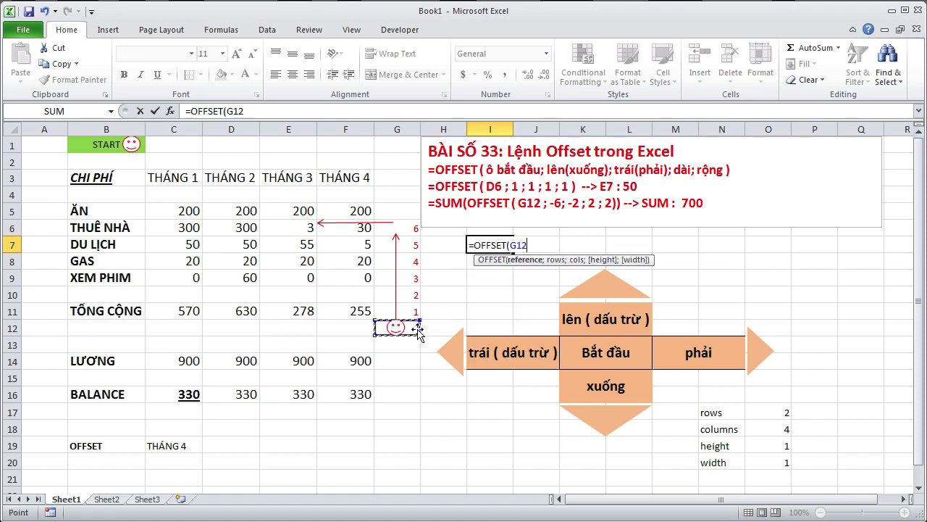
text(;)
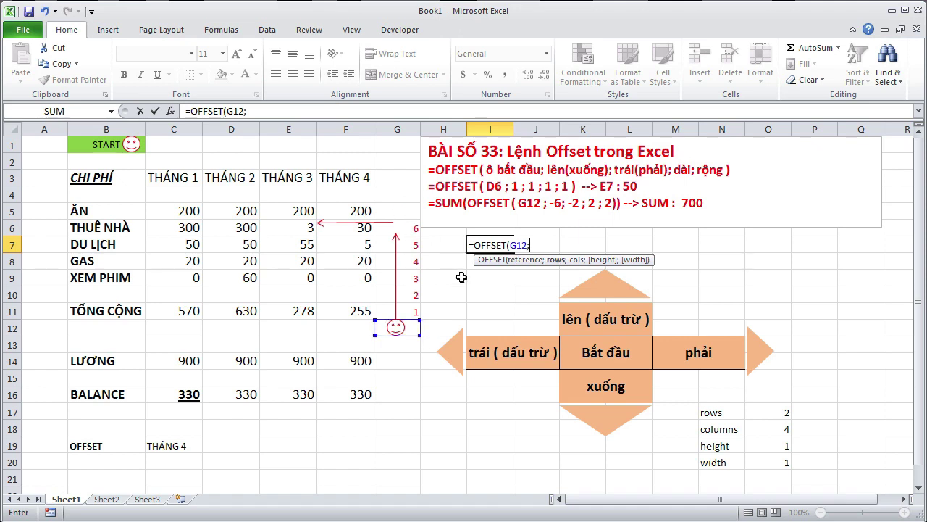
text(-)
text(6;)
text(-2)
text(;)
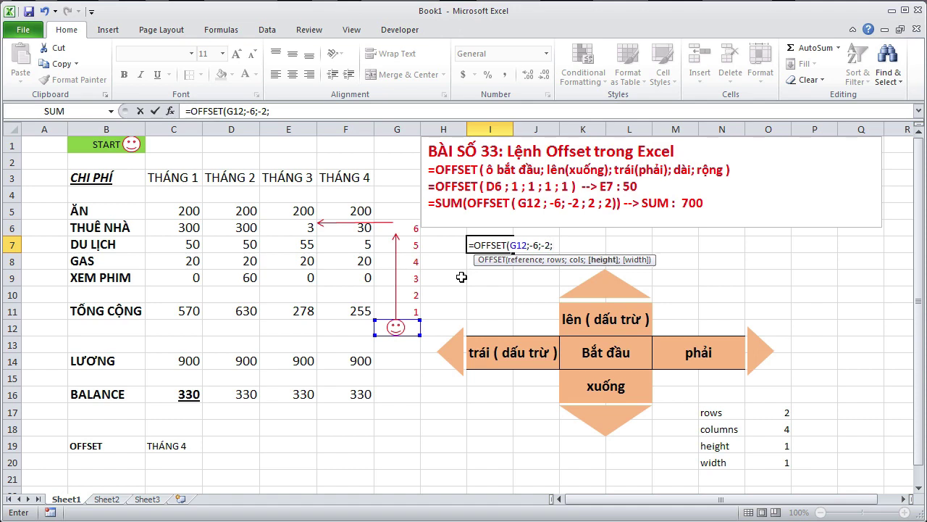
text(2;2)
text())
key(Return)
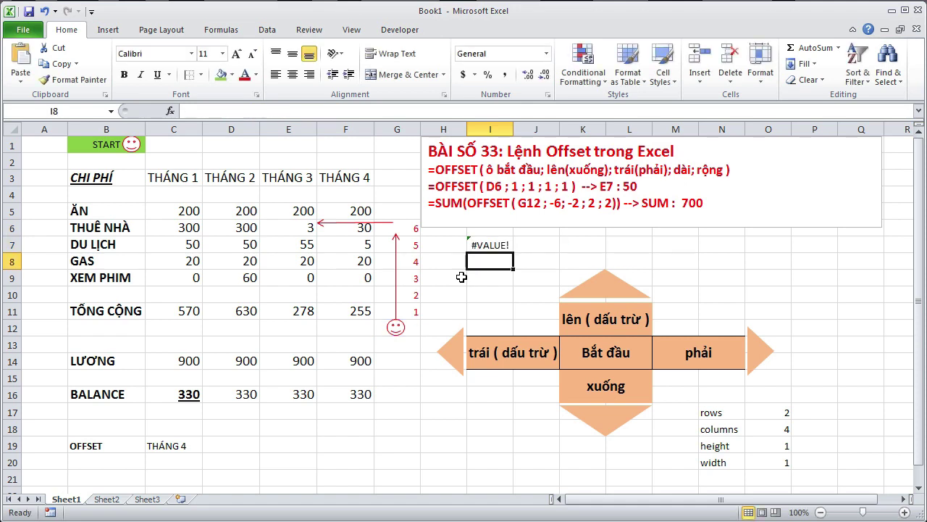
key(Up)
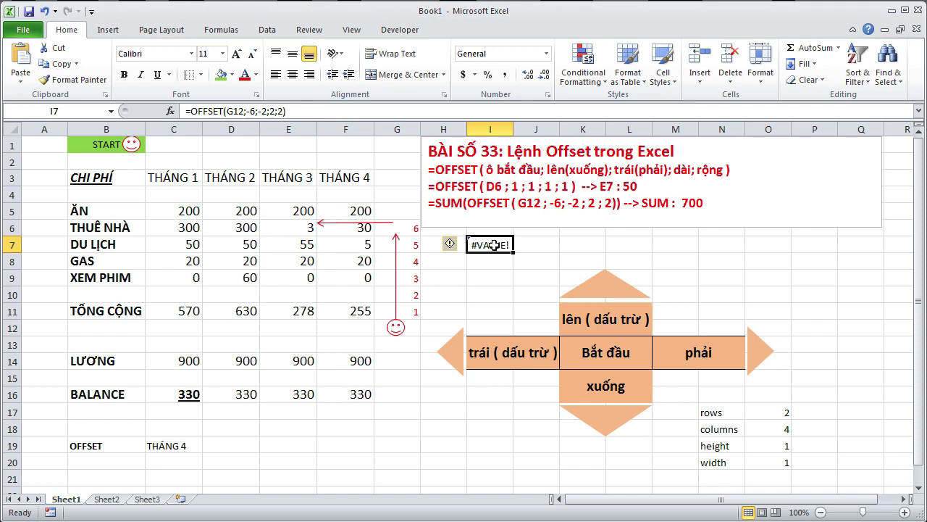
Step: Wrap I7's OFFSET formula in SUM so it totals the 2×2 block as 93
click(189, 111)
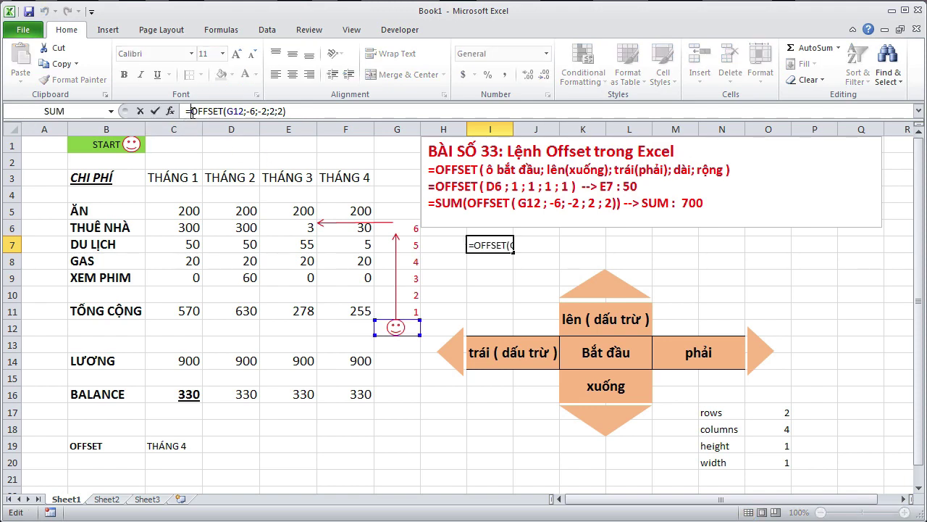
text(sum()
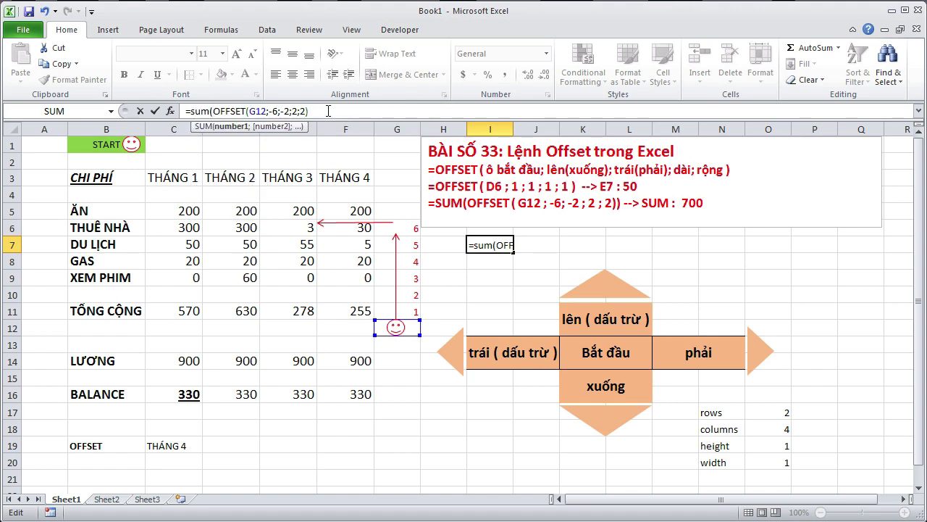
text())
key(Return)
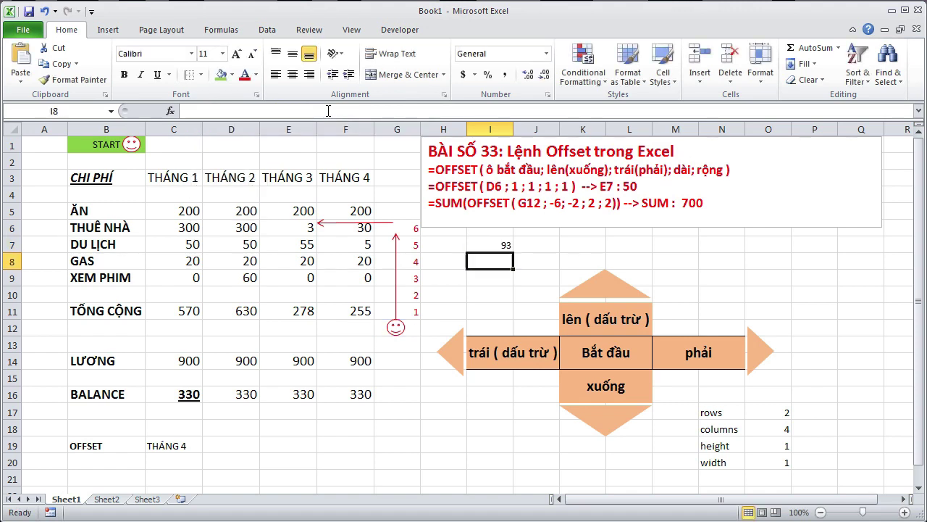
Step: Clear the contents of cell I7
click(494, 245)
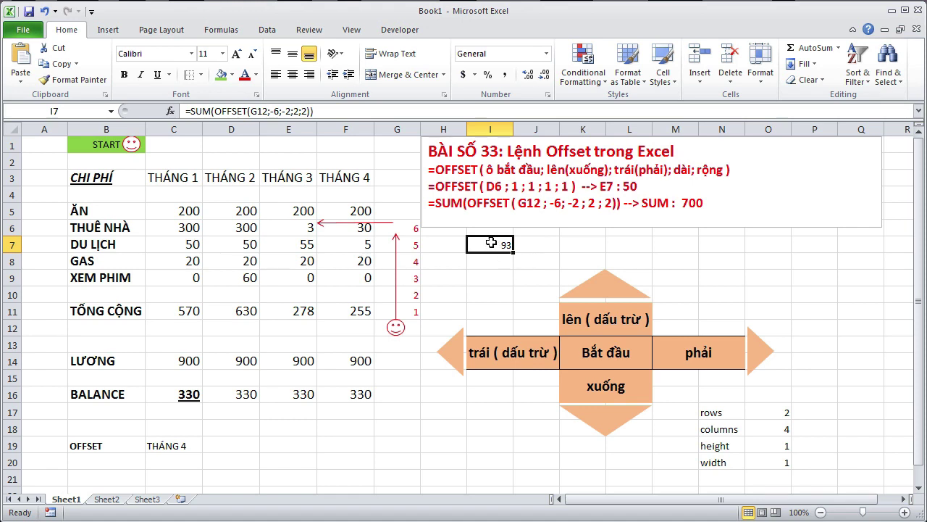
key(BackSpace)
key(Return)
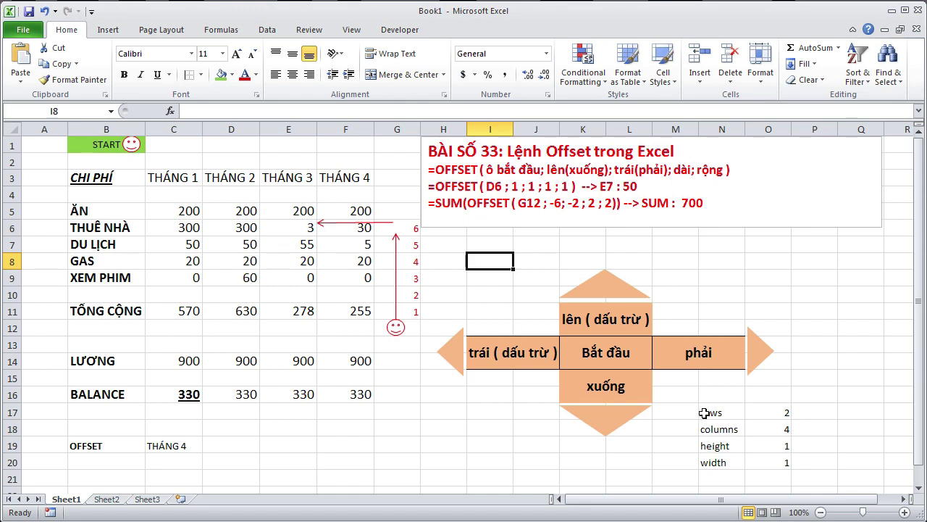
Step: Clear the four parameter values in O17:O20, turning C19's result from THÁNG 4 into #REF!
mouse_move(704, 412)
mouse_down()
mouse_move(762, 450)
mouse_move(762, 462)
mouse_up()
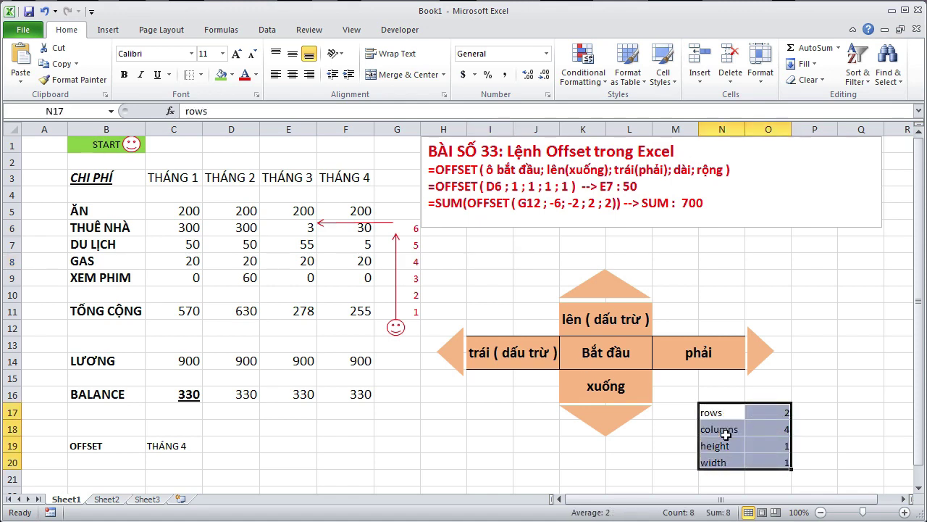
mouse_move(786, 411)
mouse_down()
mouse_move(783, 473)
mouse_move(774, 413)
mouse_move(774, 462)
mouse_up()
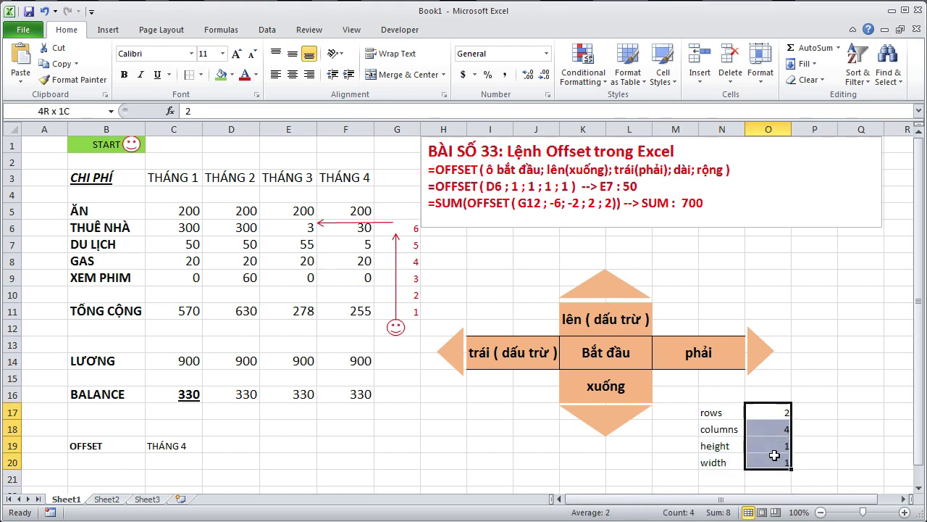
click(809, 80)
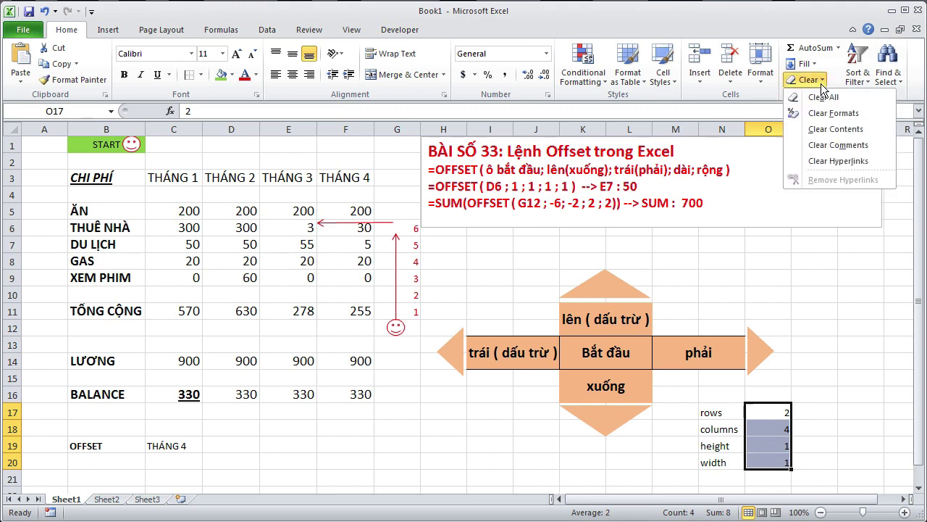
click(825, 93)
click(827, 394)
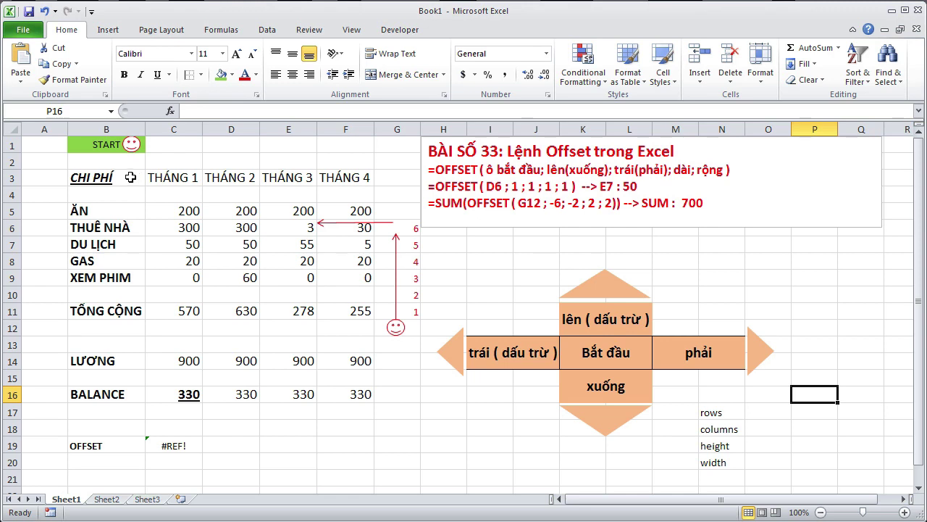
click(113, 247)
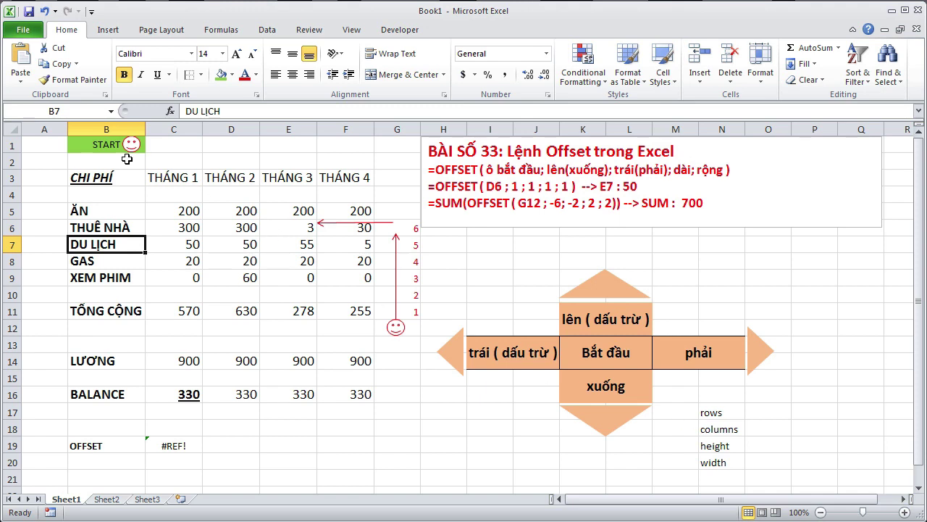
Step: Enter rows 6, columns 0, height 1 and width 1 in O17:O20 so C19 returns DU LỊCH
click(768, 413)
text(6)
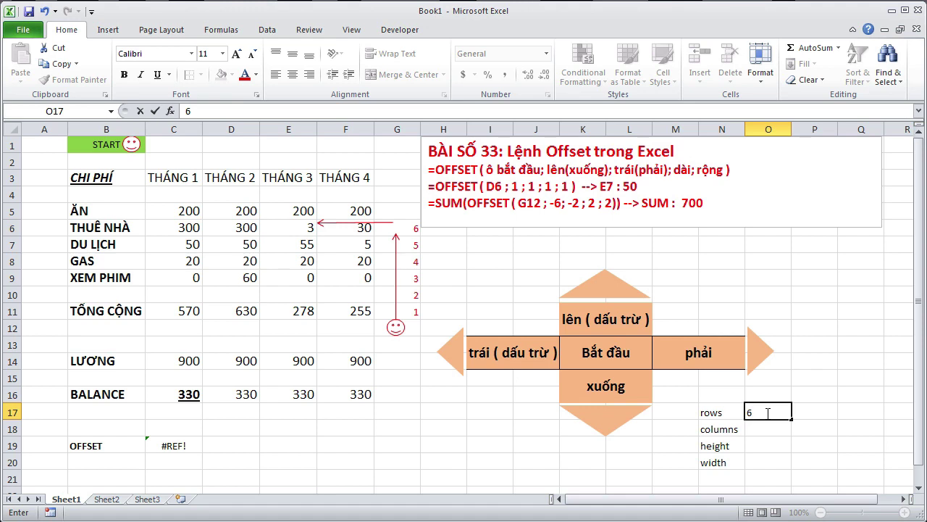
key(Return)
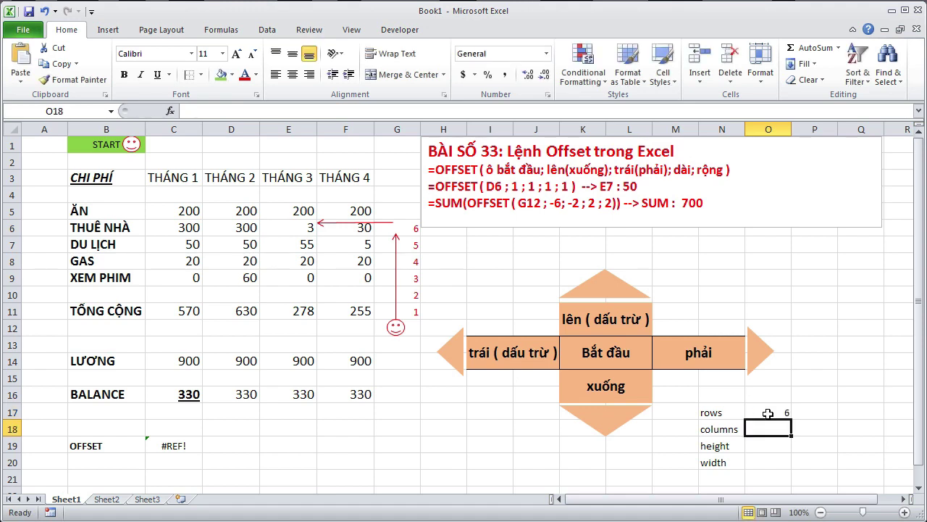
text(0)
key(Return)
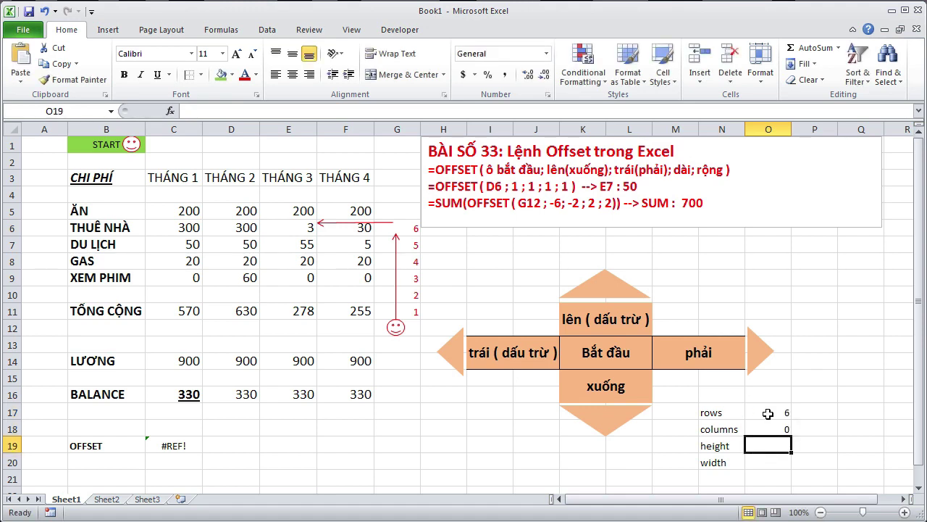
text(1)
key(Return)
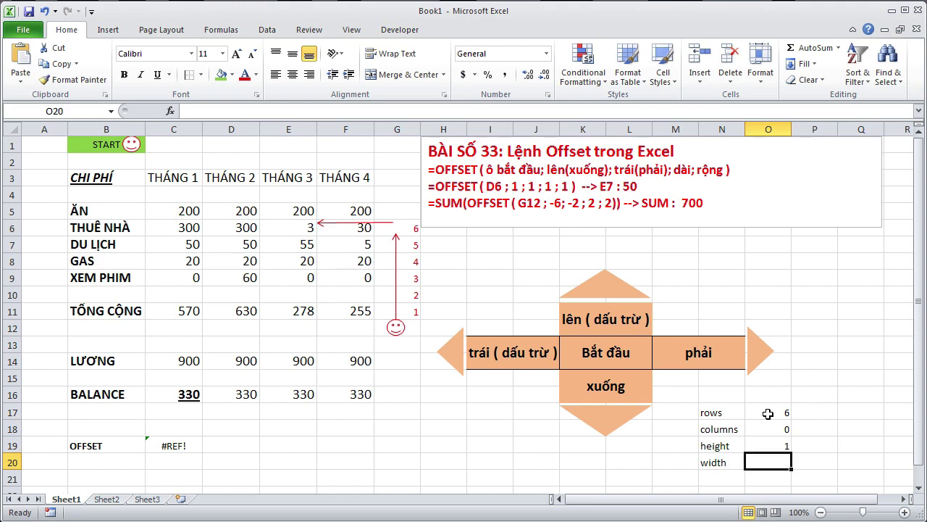
text(1)
key(Return)
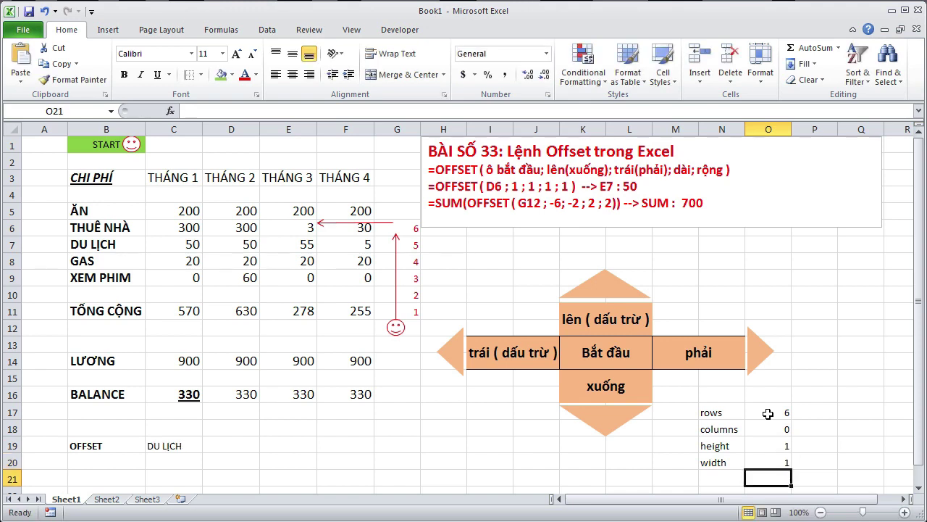
click(189, 448)
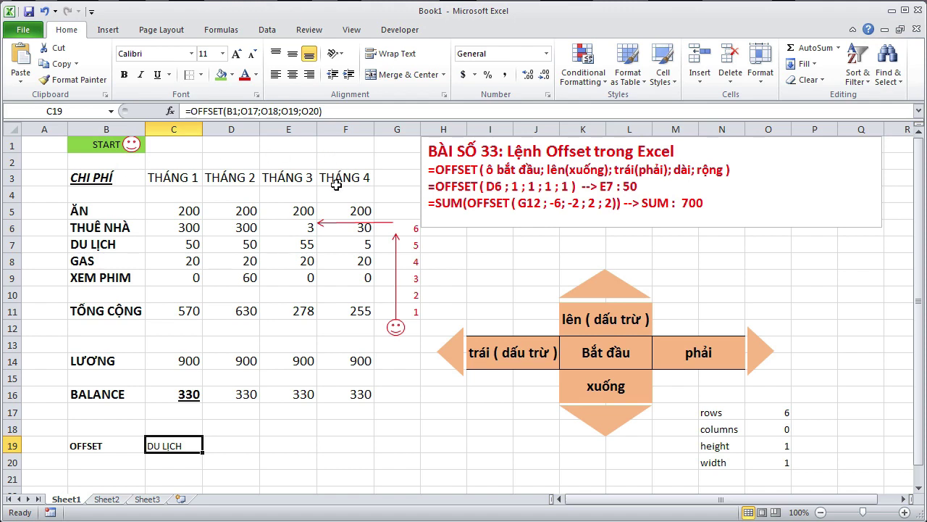
Step: Change the rows value to 2 and columns to 4, leaving height and width at 1
click(777, 412)
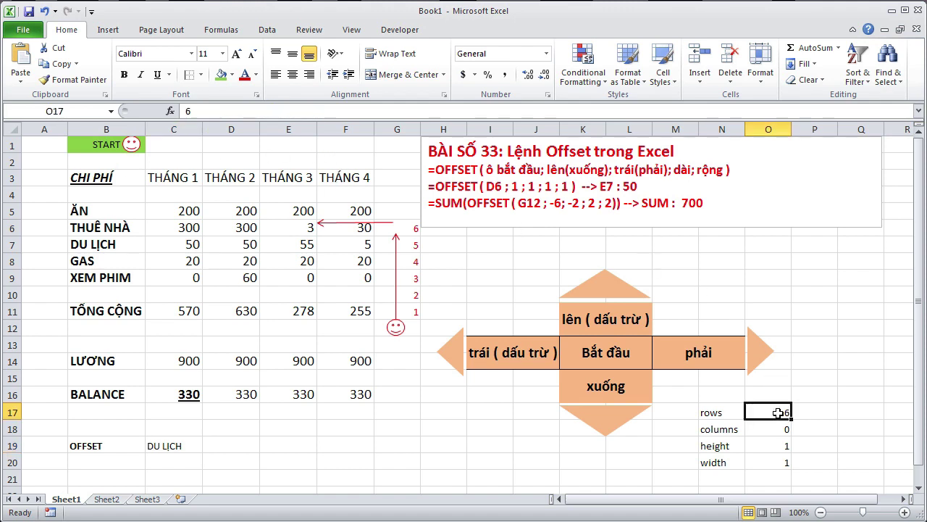
text(2)
key(Return)
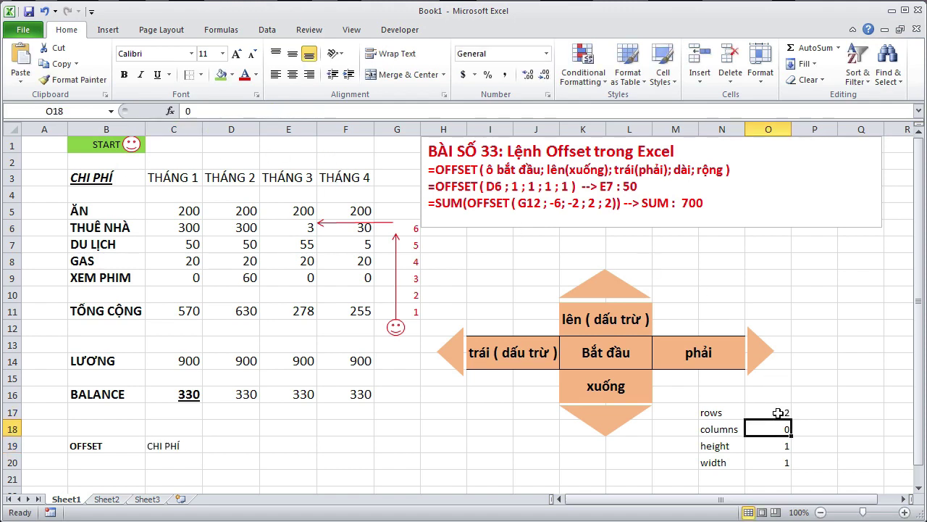
text(4)
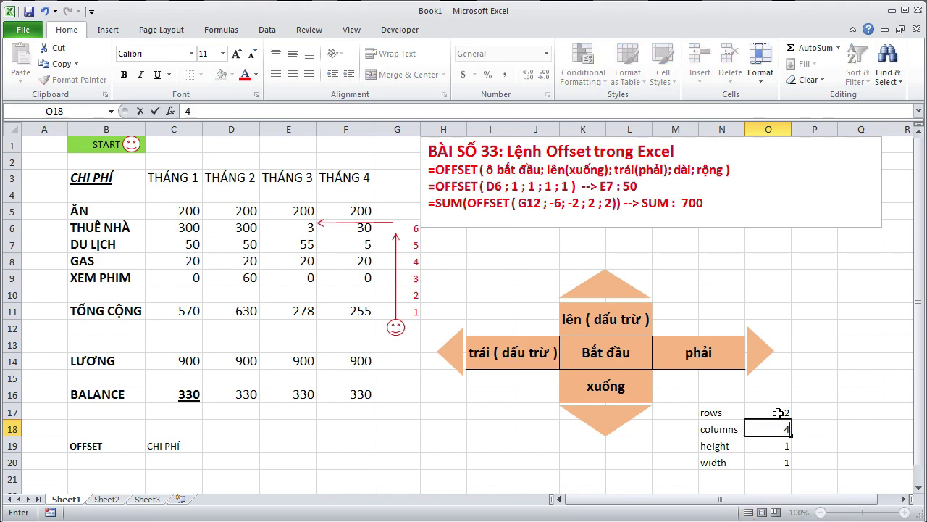
key(Return)
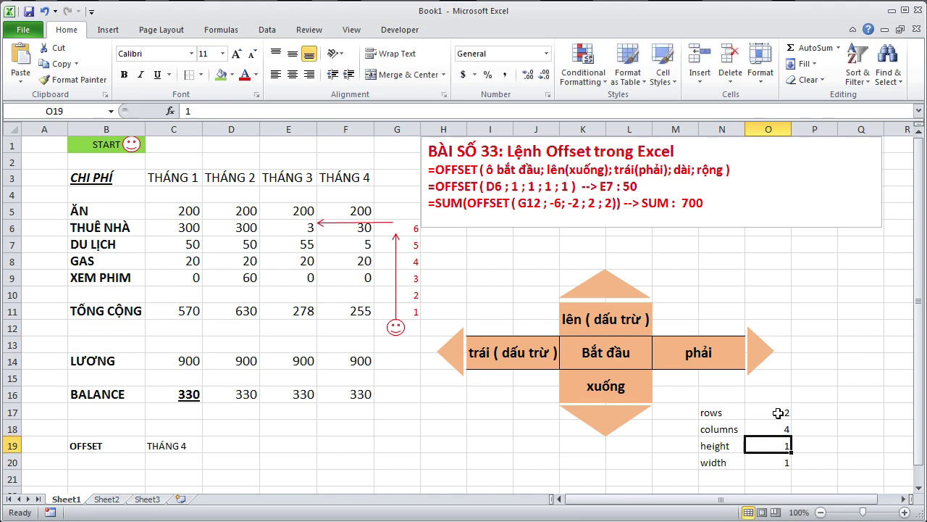
key(Return)
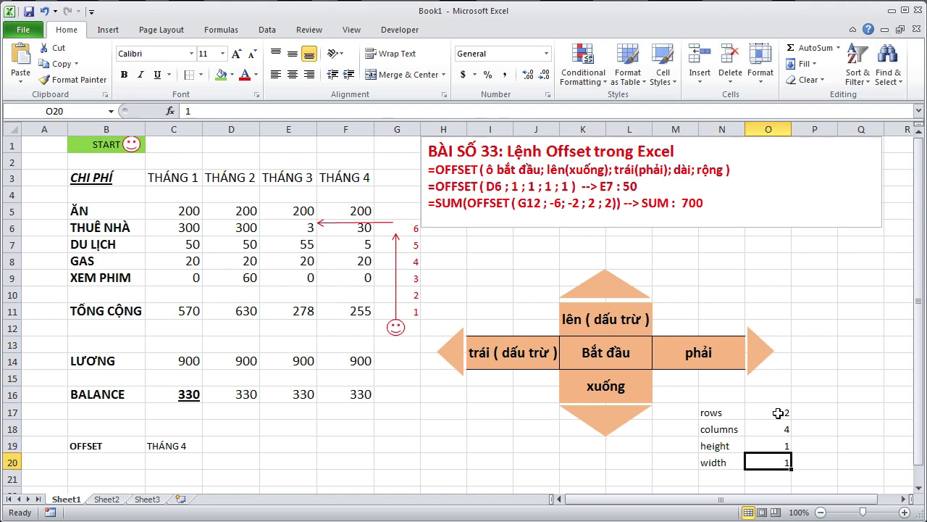
key(Return)
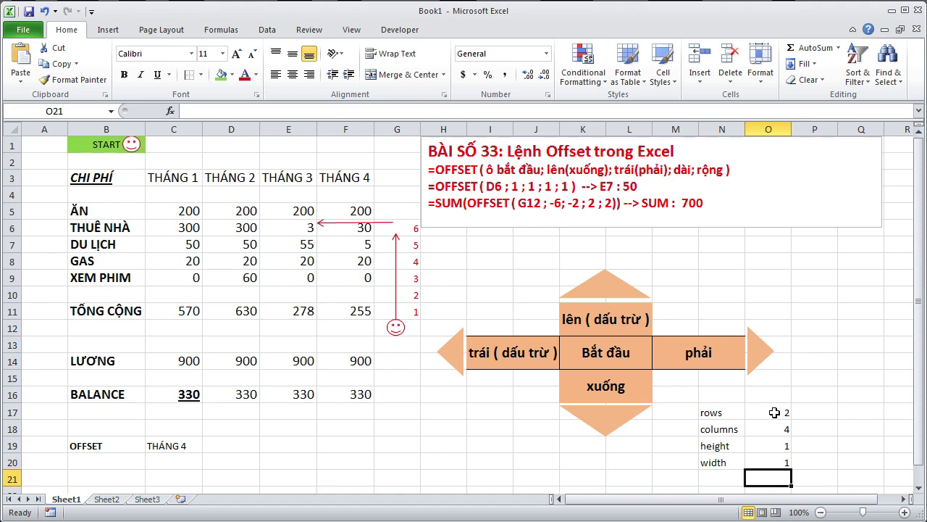
click(775, 412)
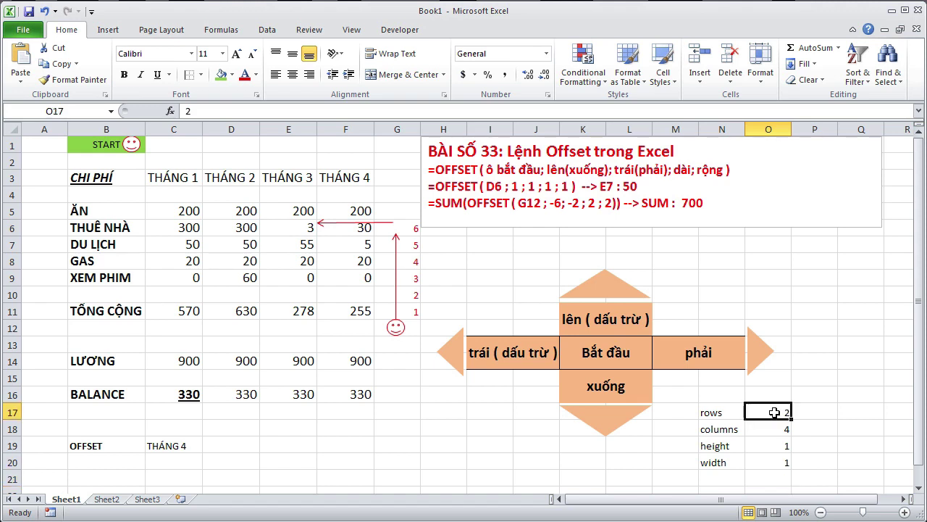
Step: Check that C19's =OFFSET(B1;O17;O18;O19;O20) returns THÁNG 4, the heading in F3
click(178, 444)
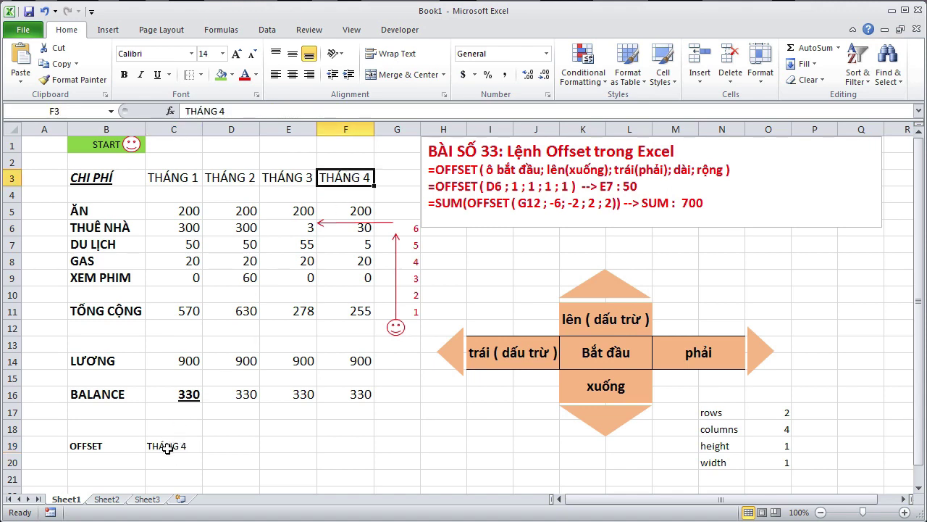
click(168, 445)
click(347, 175)
click(457, 263)
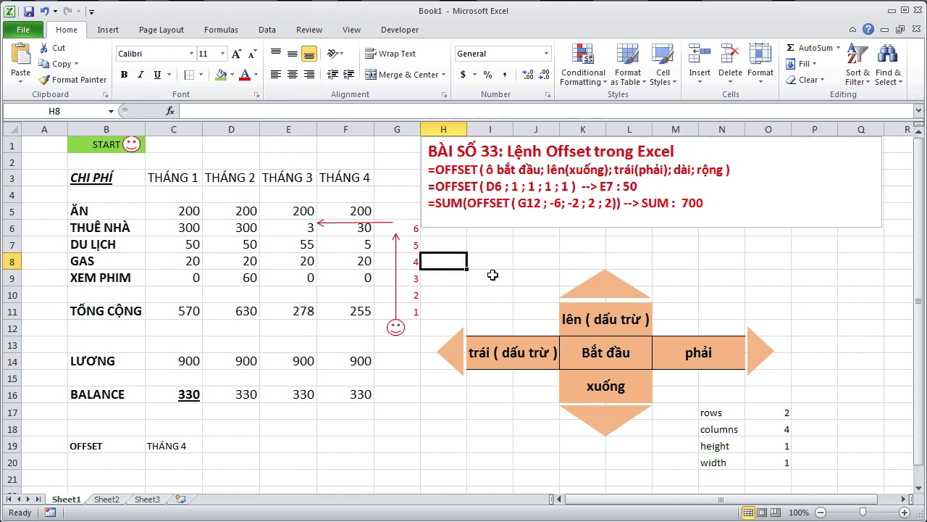
click(497, 262)
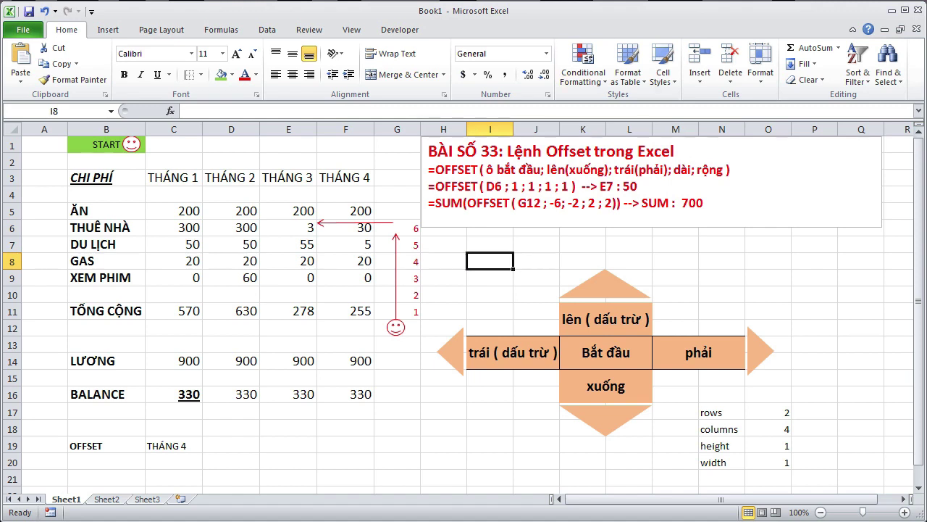